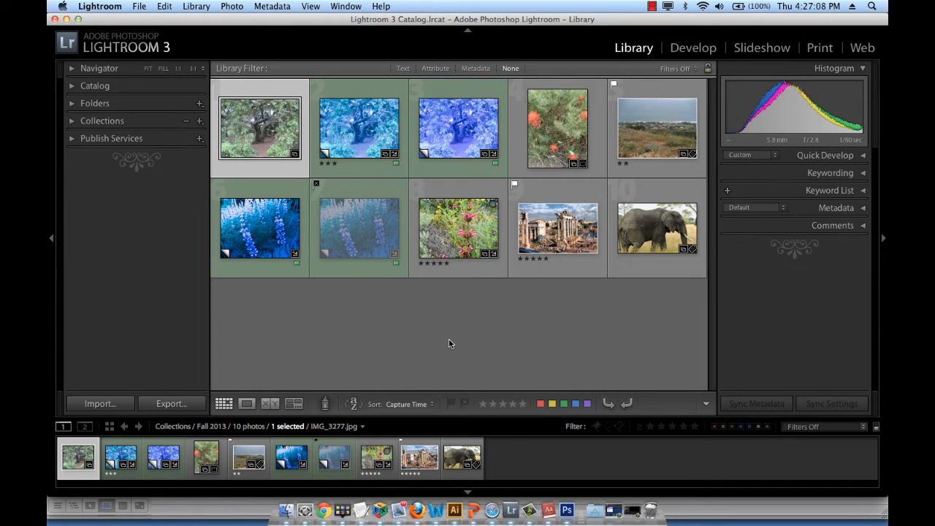
Step: Filter the collection for photos whose keywords contain all of "nature", and turn the text filter off again
left_click(403, 69)
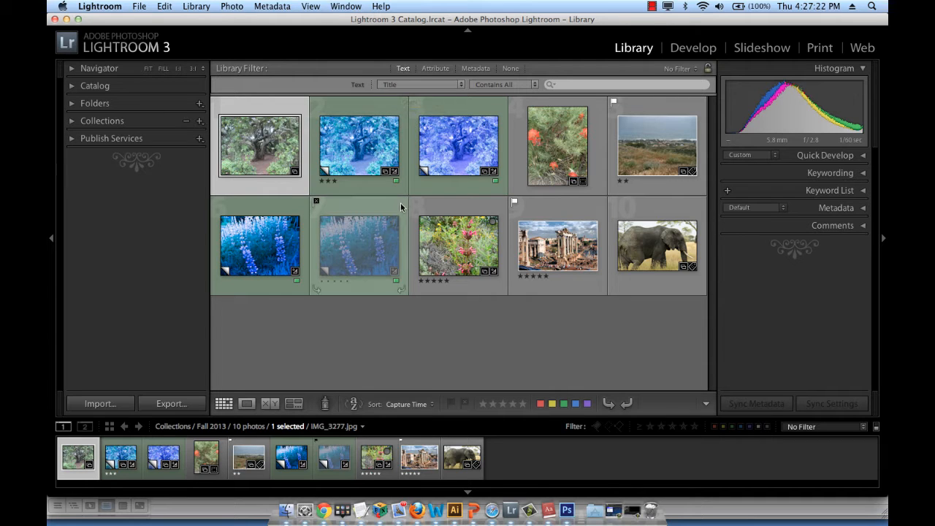
left_click(425, 85)
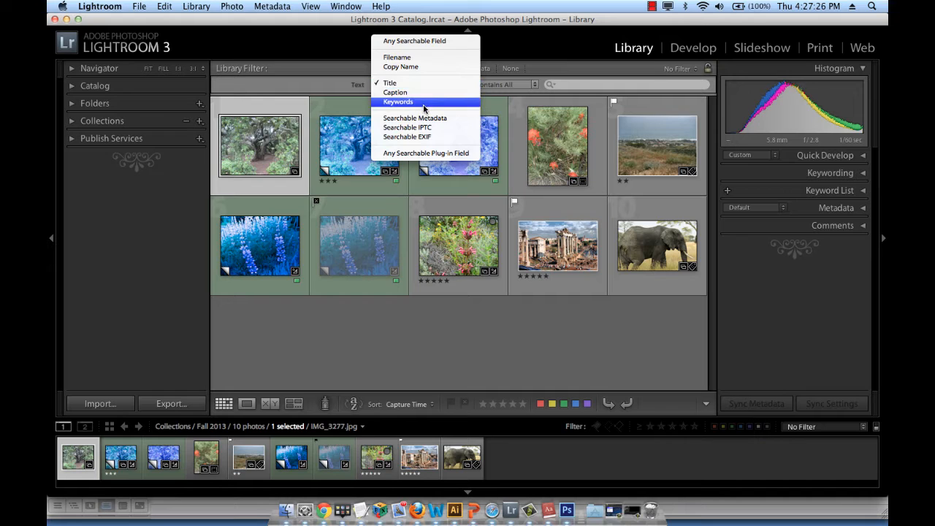
left_click(423, 102)
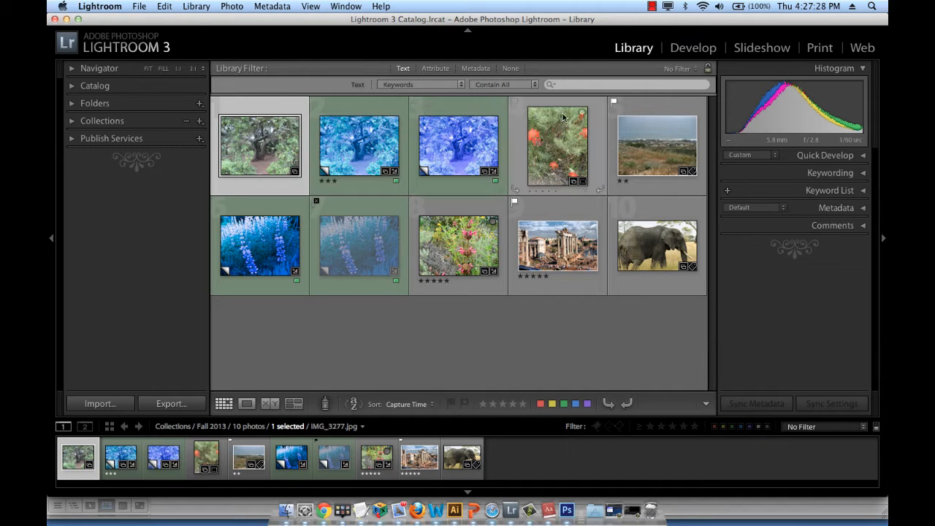
left_click(589, 86)
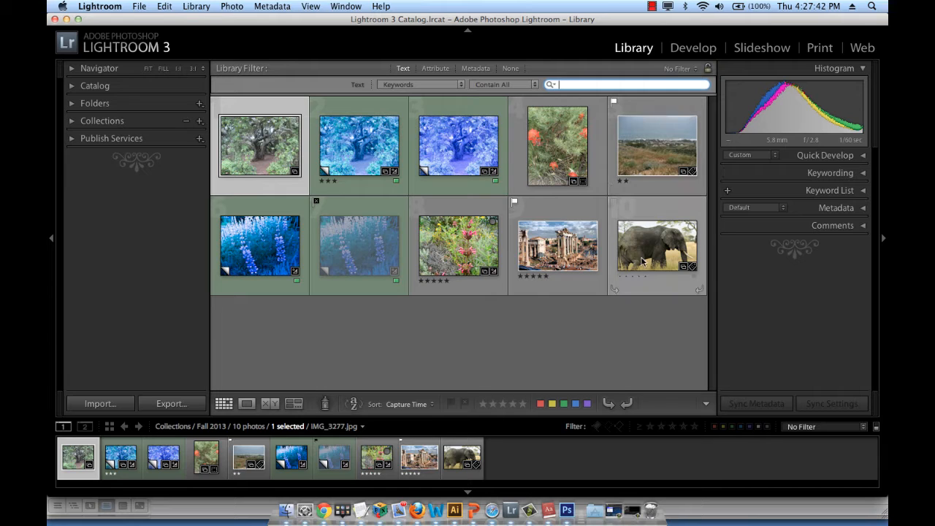
type("nature")
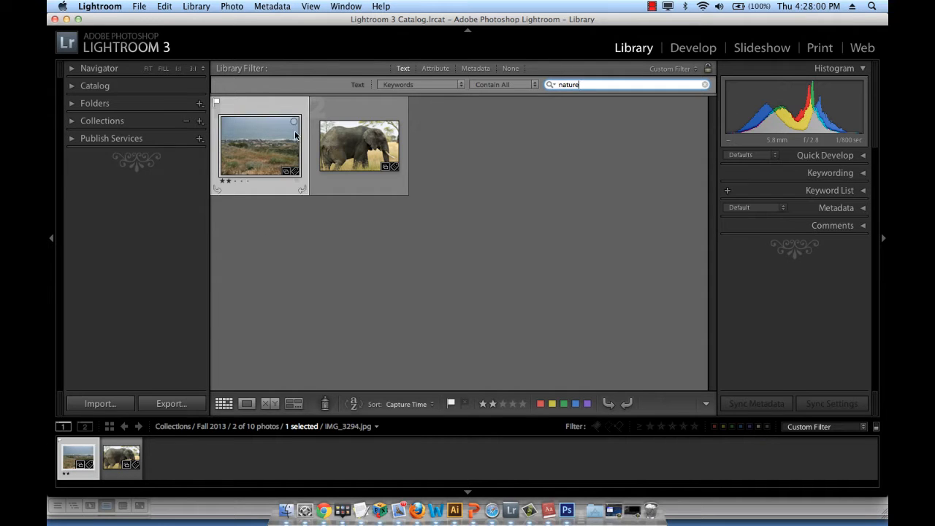
left_click(406, 71)
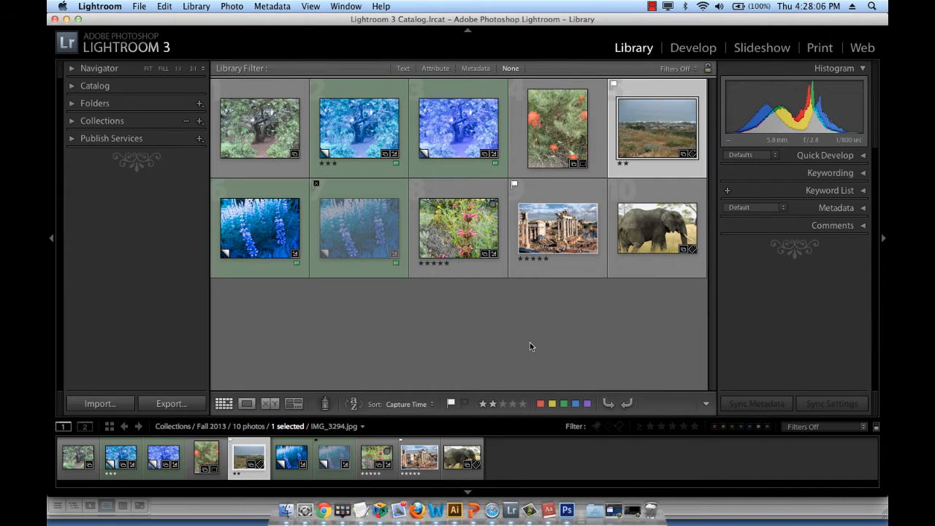
Step: Filter the photos by flag attribute, showing the picked ones and separately the rejected ones, and clear each filter
left_click(436, 70)
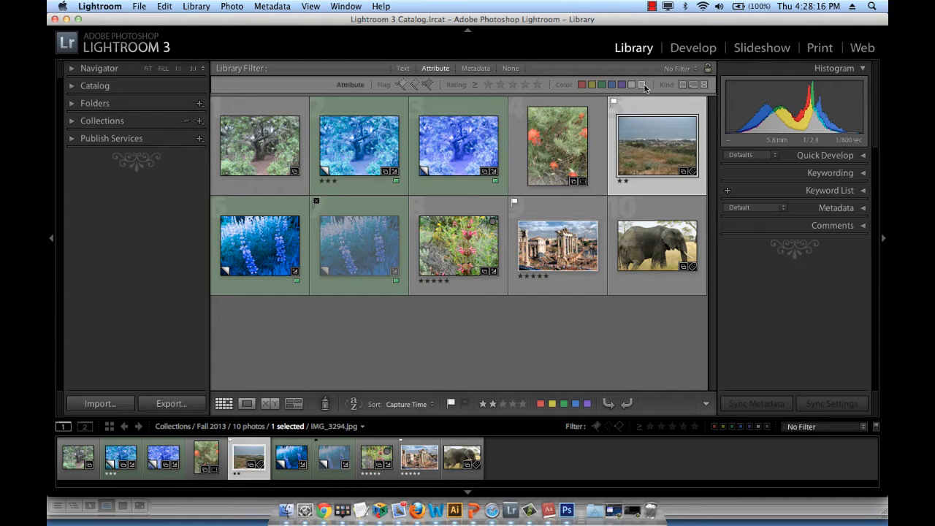
left_click(450, 359)
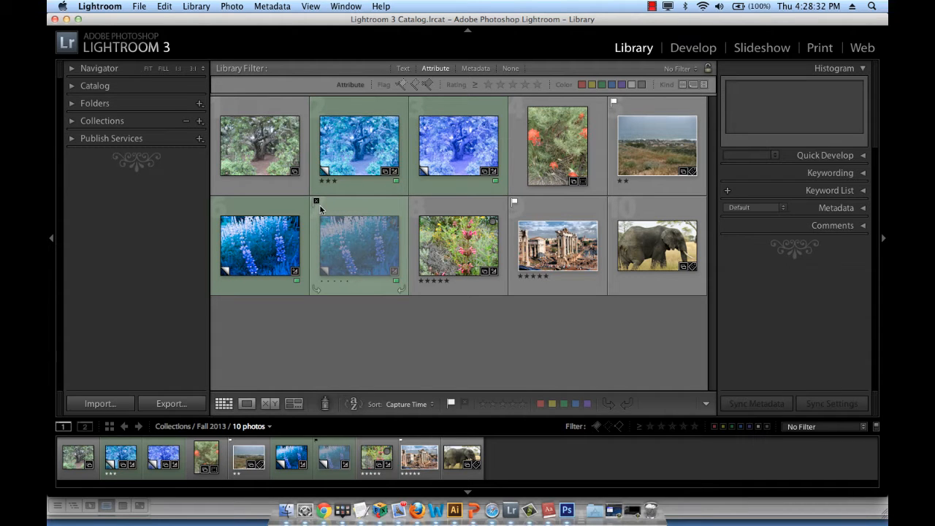
left_click(402, 84)
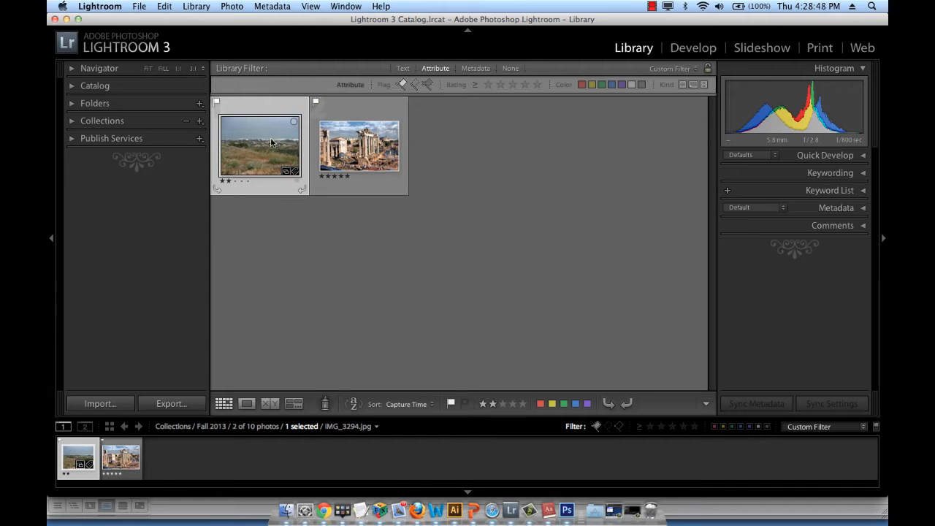
left_click(402, 85)
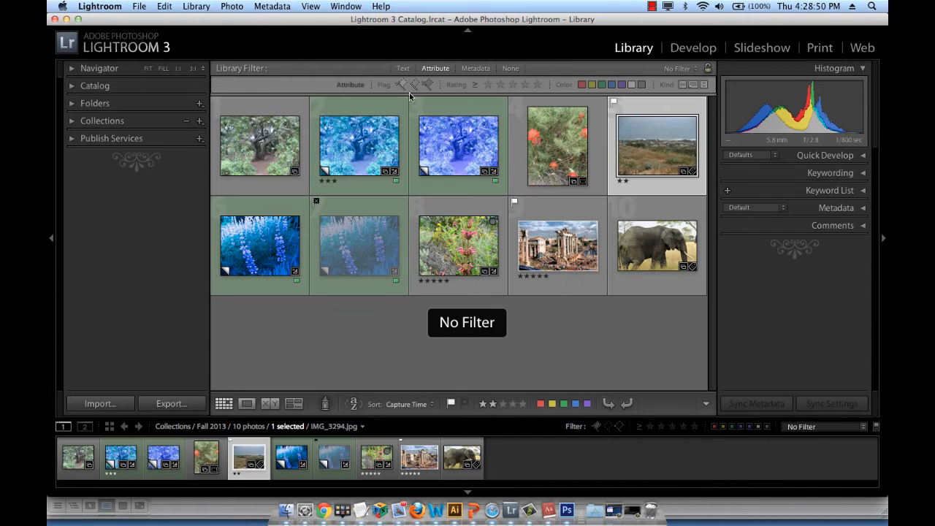
left_click(430, 84)
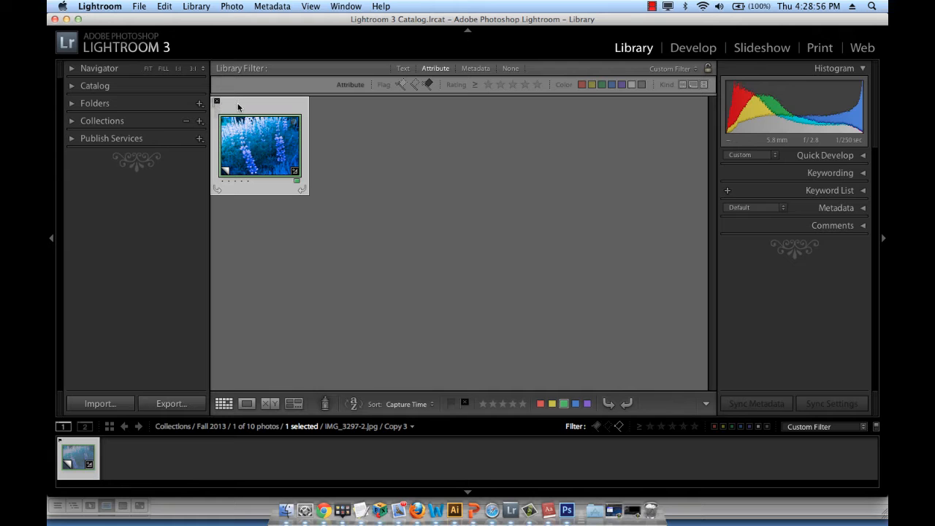
left_click(429, 84)
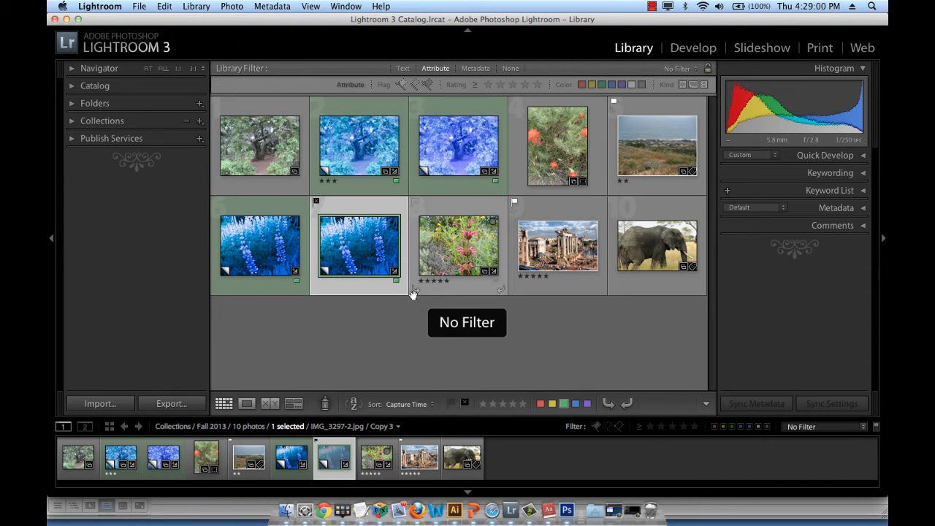
Step: Filter the photos by five-star rating and separately by green and blue color labels, and turn filtering off
left_click(538, 86)
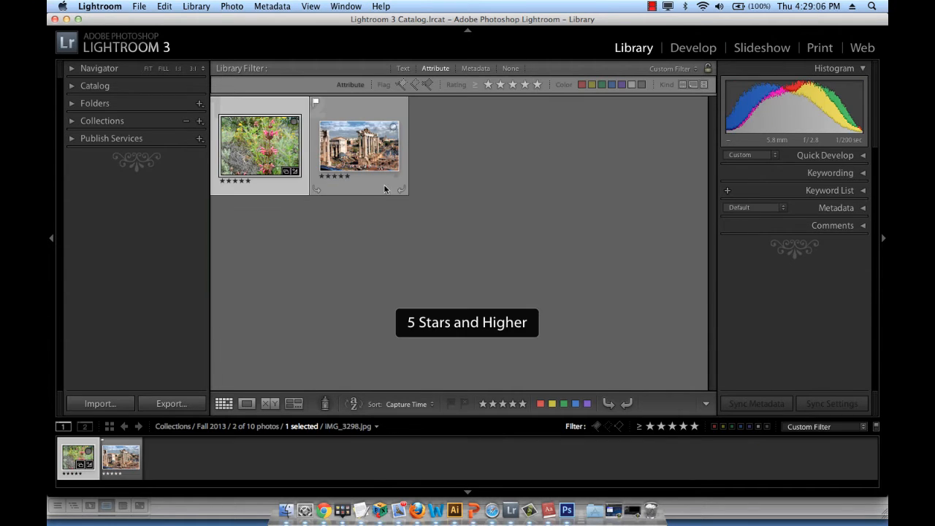
left_click(538, 85)
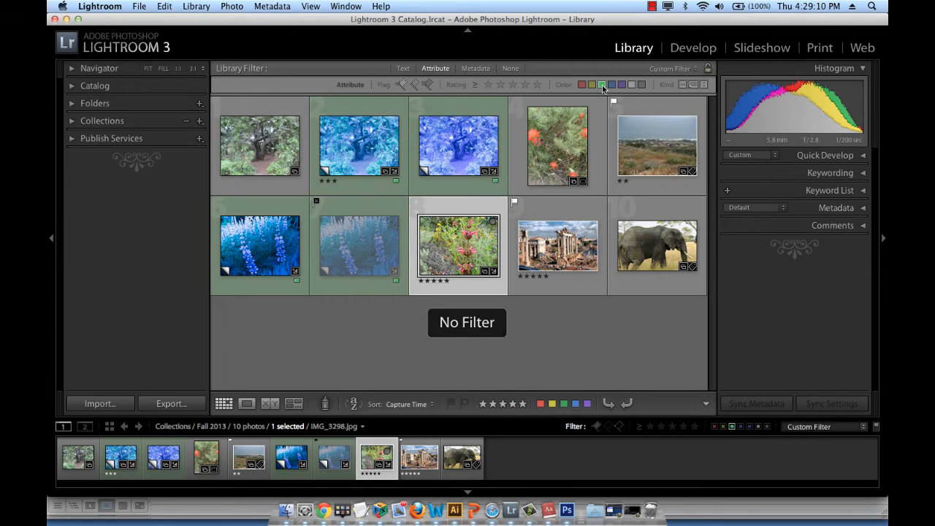
left_click(602, 84)
left_click(298, 254)
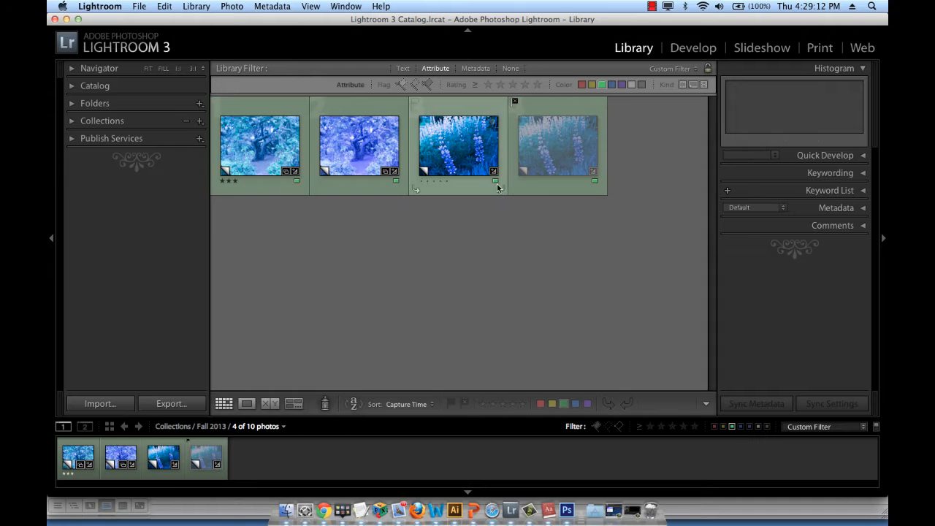
left_click(603, 85)
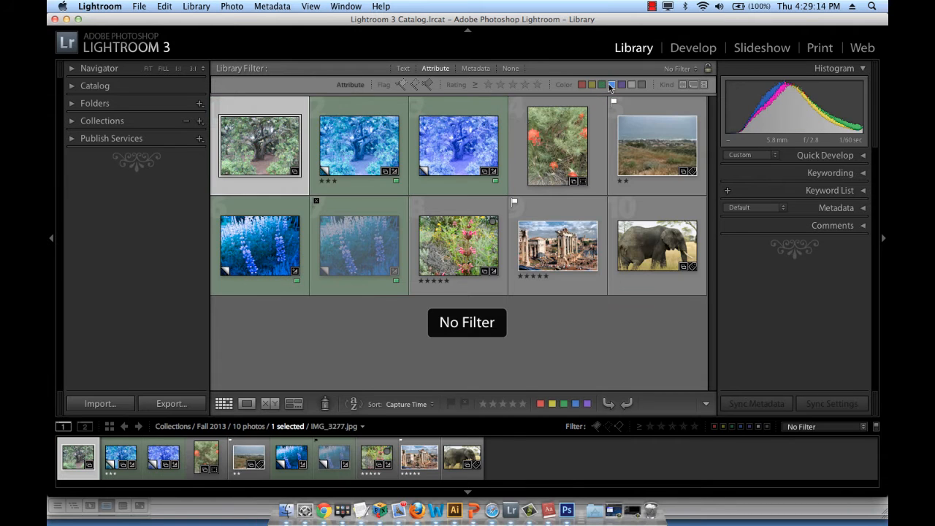
left_click(611, 84)
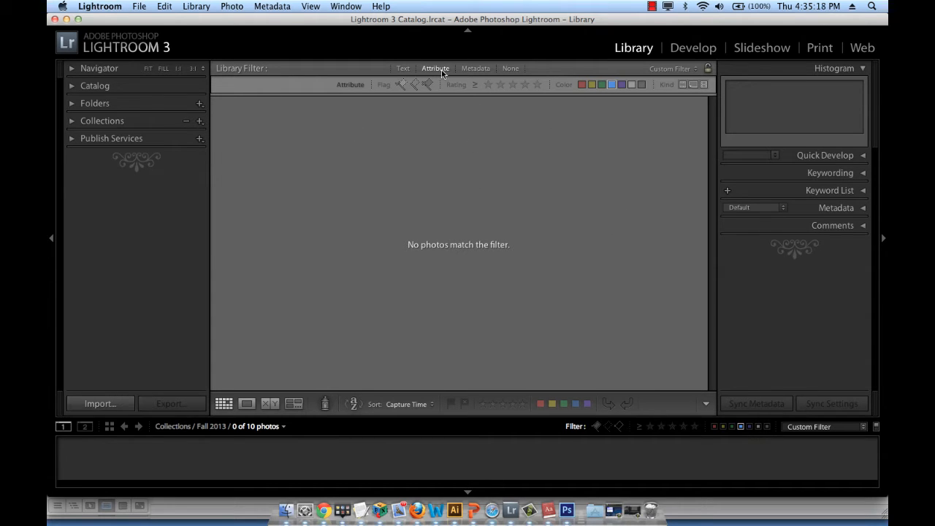
key("super+l")
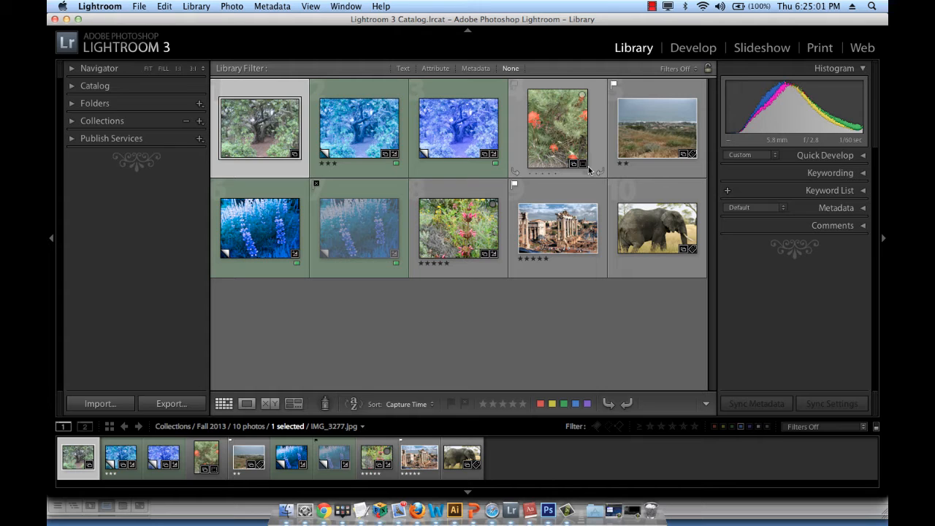
Step: Show the metadata filter and review the criteria available for its third column (Lens) and second column (Focal Length)
left_click(475, 69)
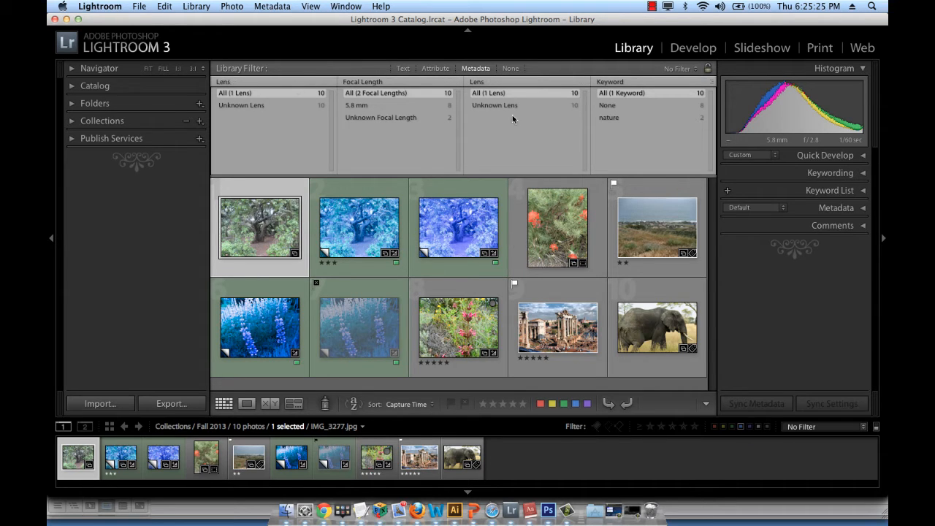
left_click(505, 84)
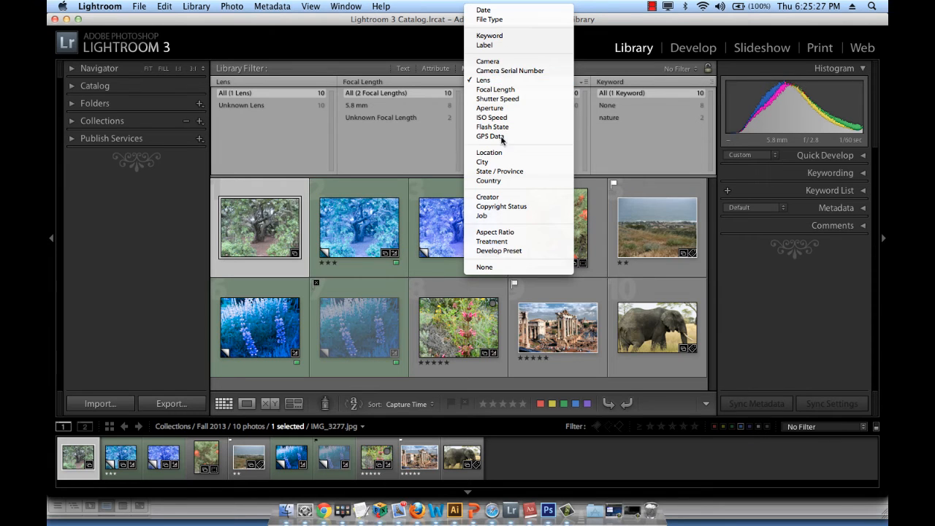
left_click(440, 130)
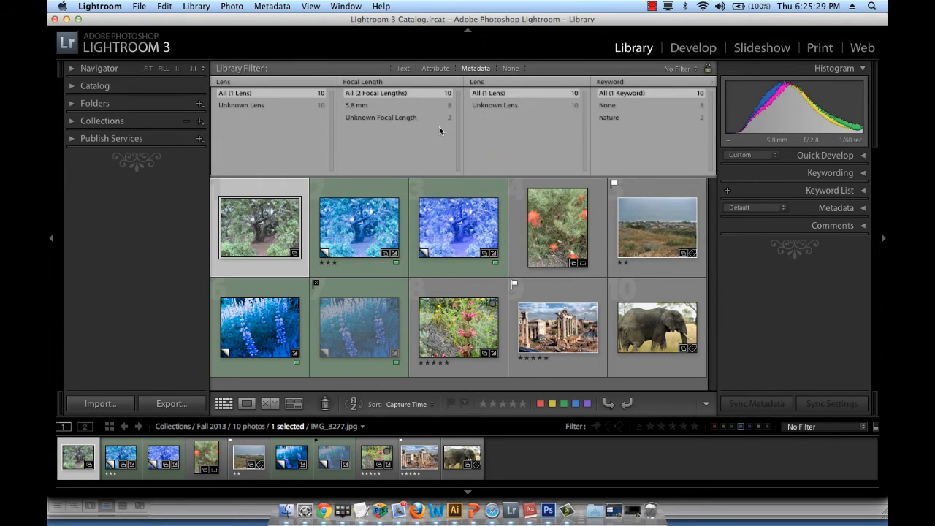
left_click(415, 80)
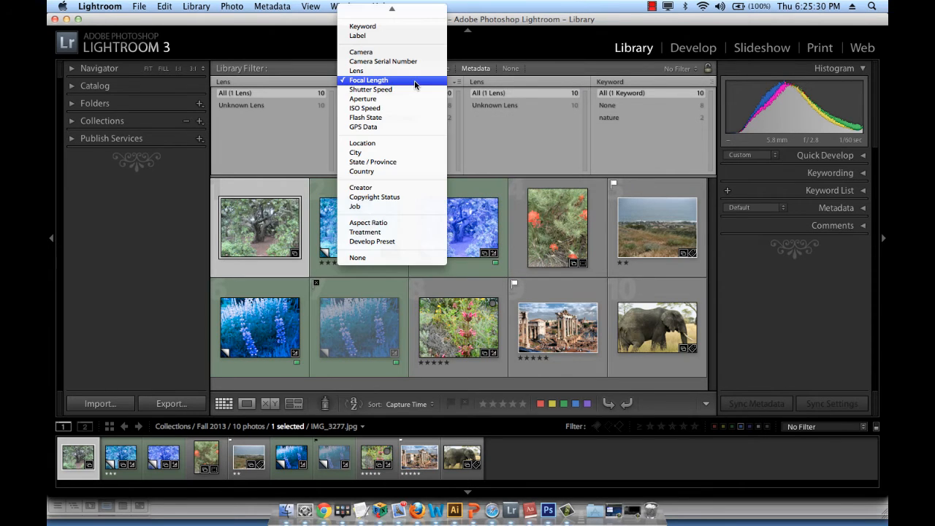
left_click(311, 157)
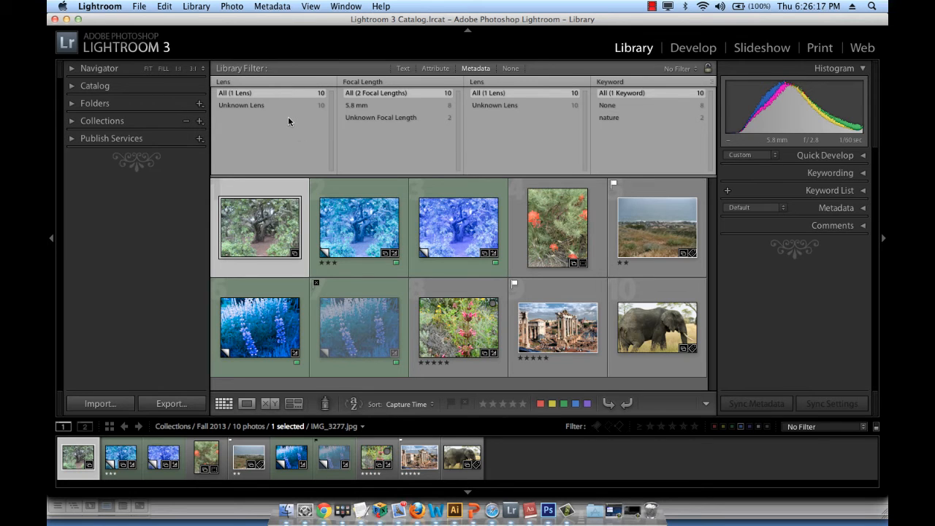
Step: Set the first metadata filter column to Date and limit the photos to 2010
left_click(273, 82)
left_click(270, 9)
left_click(239, 106)
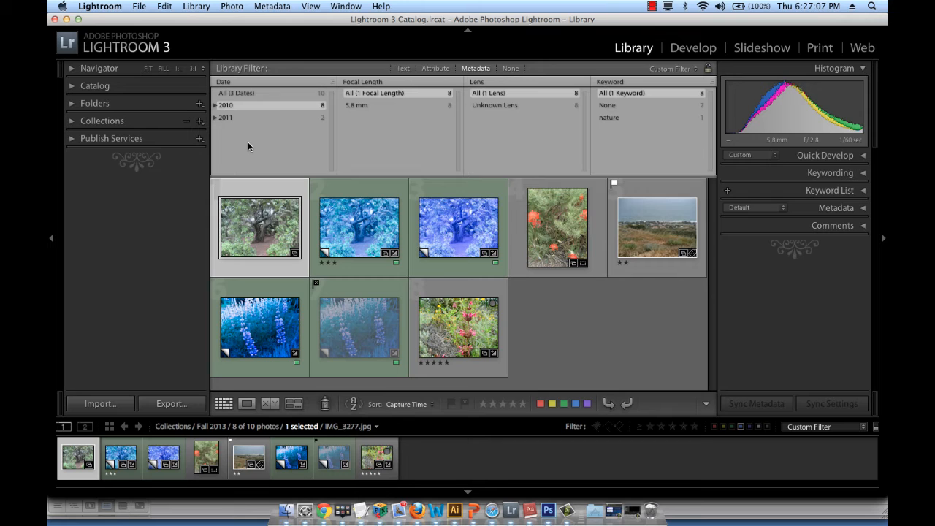
Step: Change the second metadata filter column to Camera and limit the photos to Canon PowerShot SD600
left_click(364, 82)
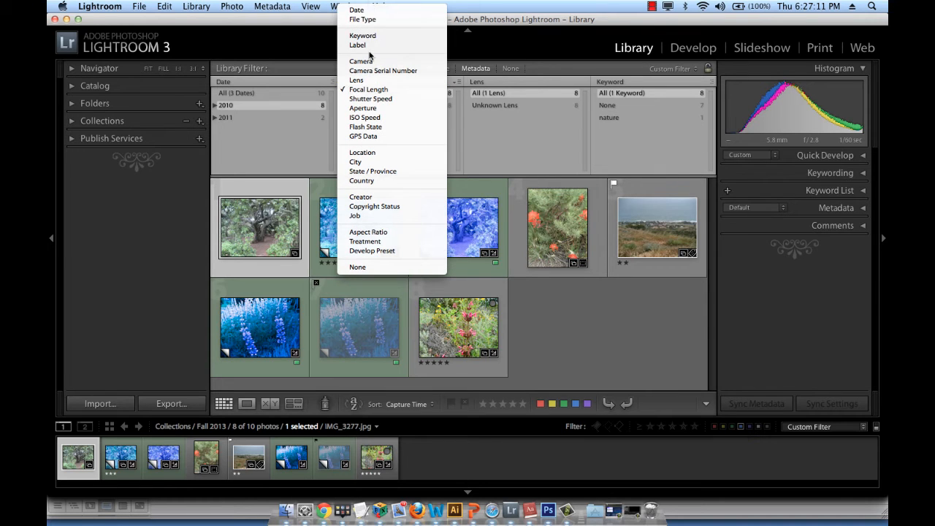
left_click(369, 62)
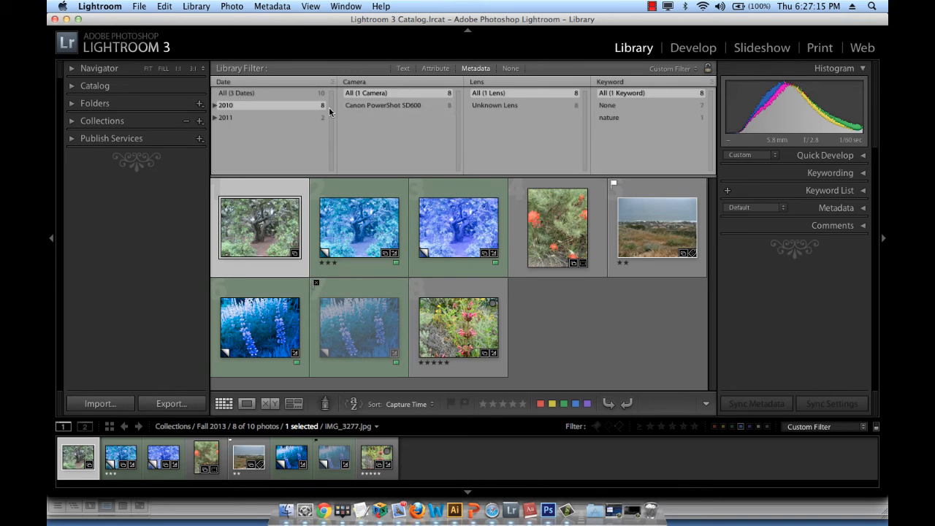
left_click(369, 105)
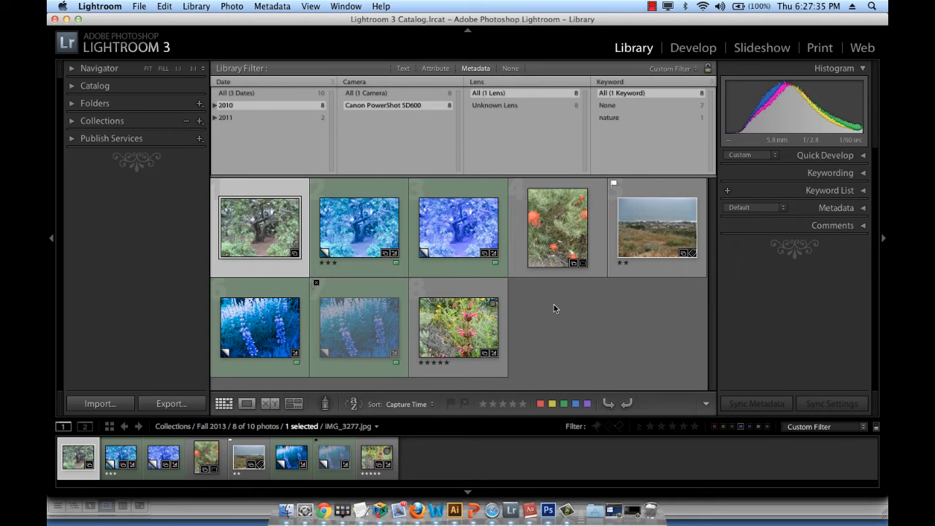
Step: Change the third metadata filter column to Aspect Ratio and limit the photos to Landscape
left_click(494, 83)
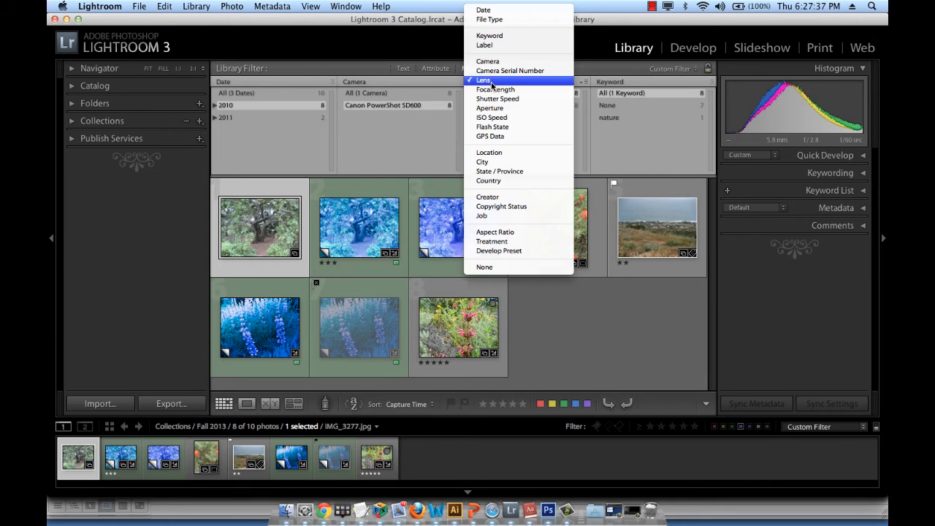
left_click(495, 232)
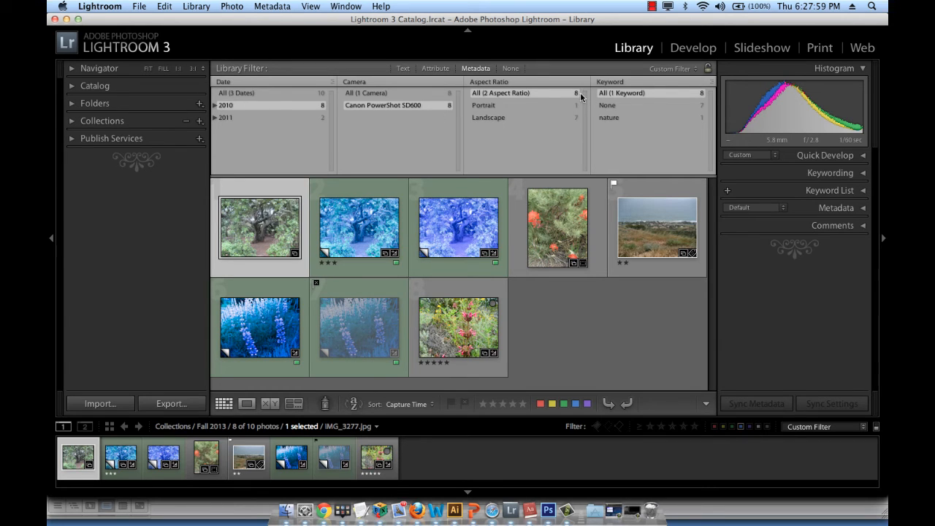
left_click(526, 117)
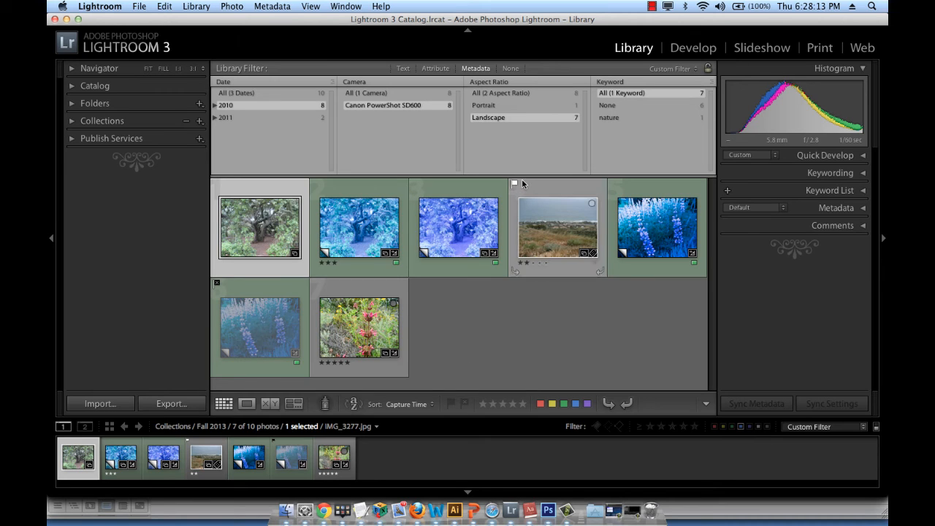
Step: Change the fourth metadata filter column to Label, compare Green with No Label, and keep the Green filter
left_click(626, 83)
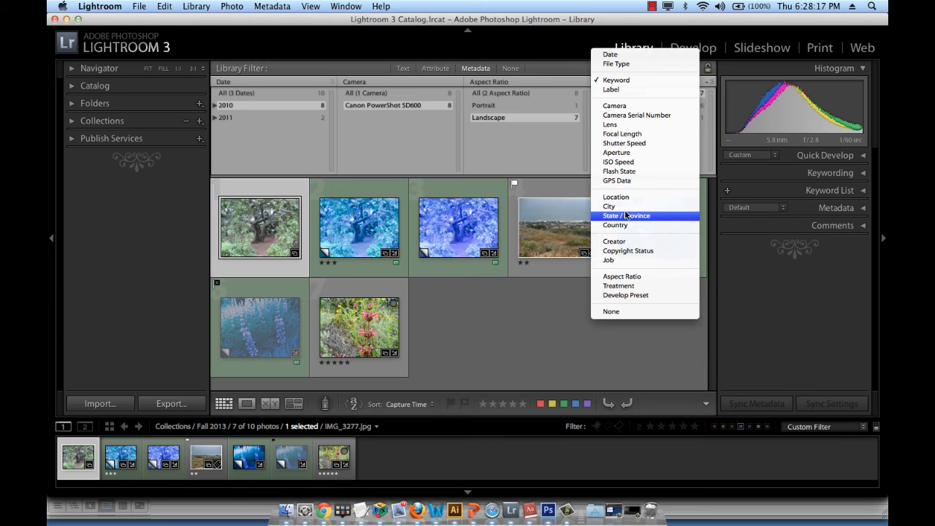
left_click(612, 90)
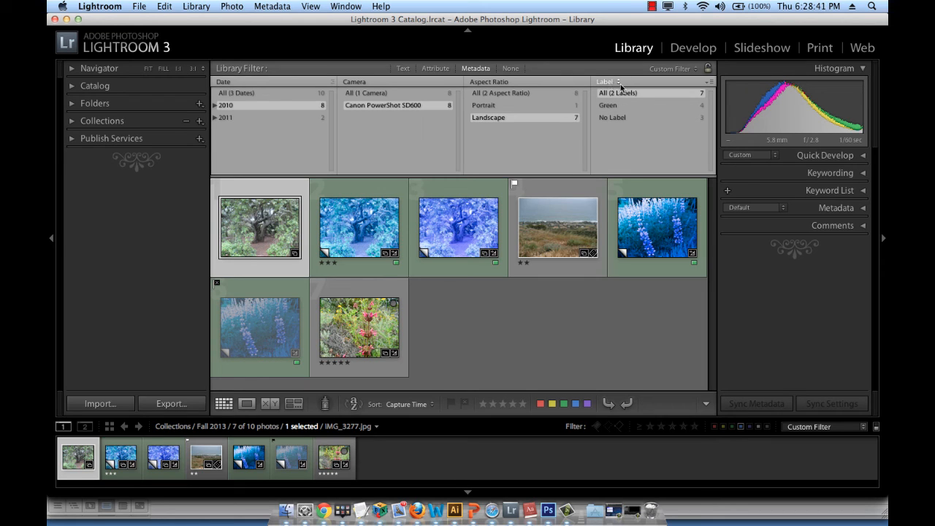
left_click(664, 105)
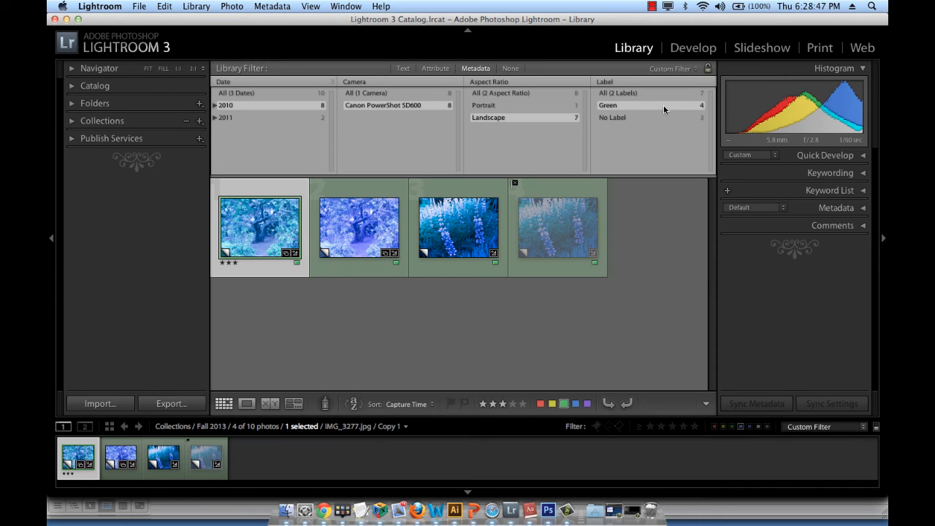
left_click(662, 117)
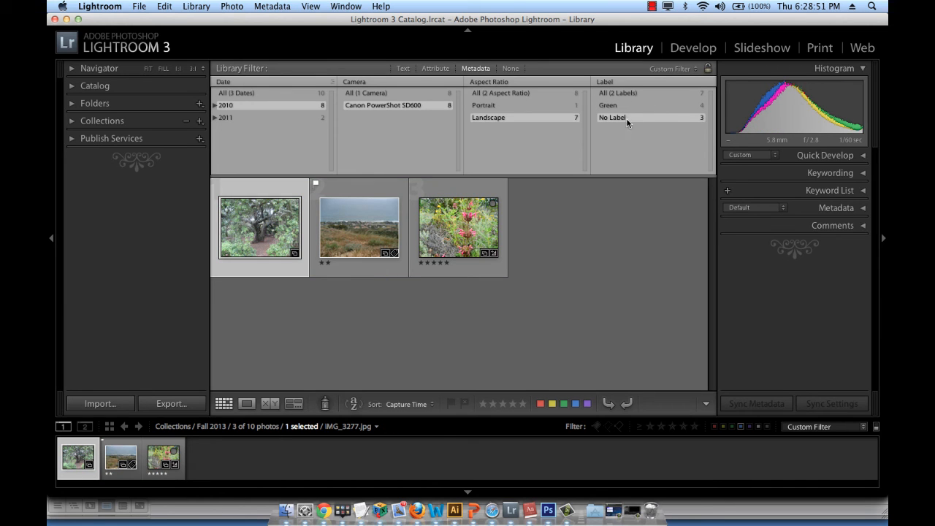
left_click(635, 107)
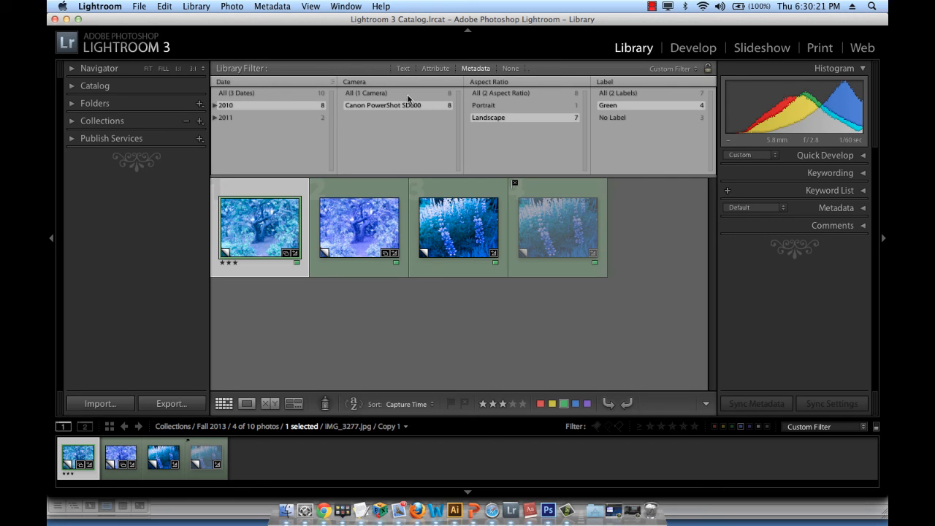
Step: Change the first metadata filter column from Date to Keyword
left_click(288, 86)
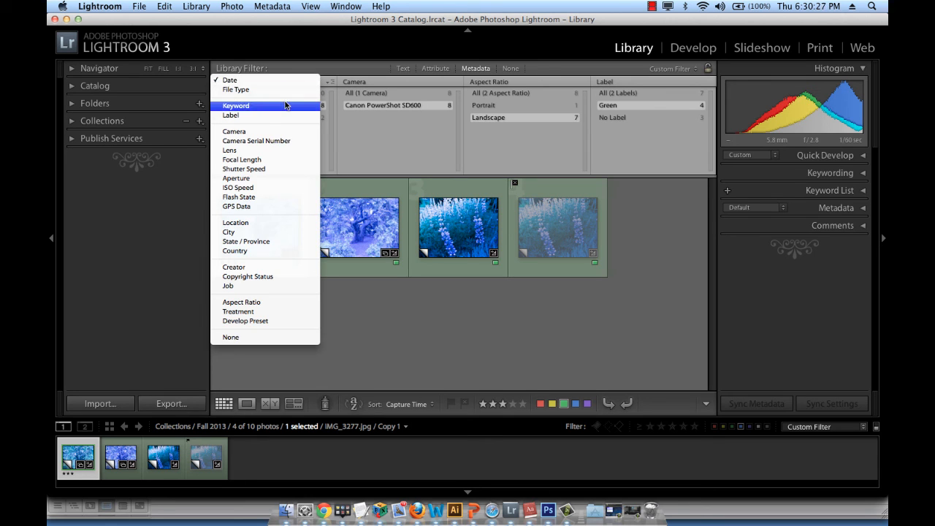
left_click(286, 105)
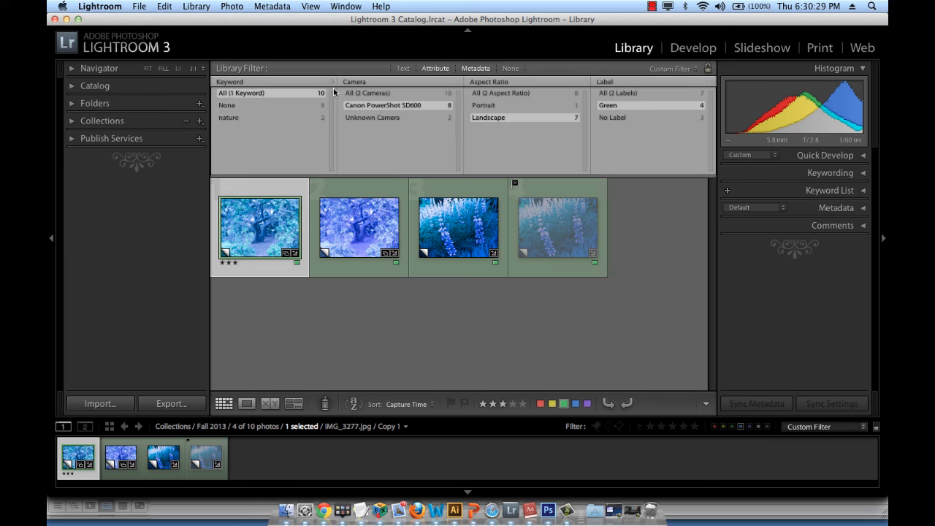